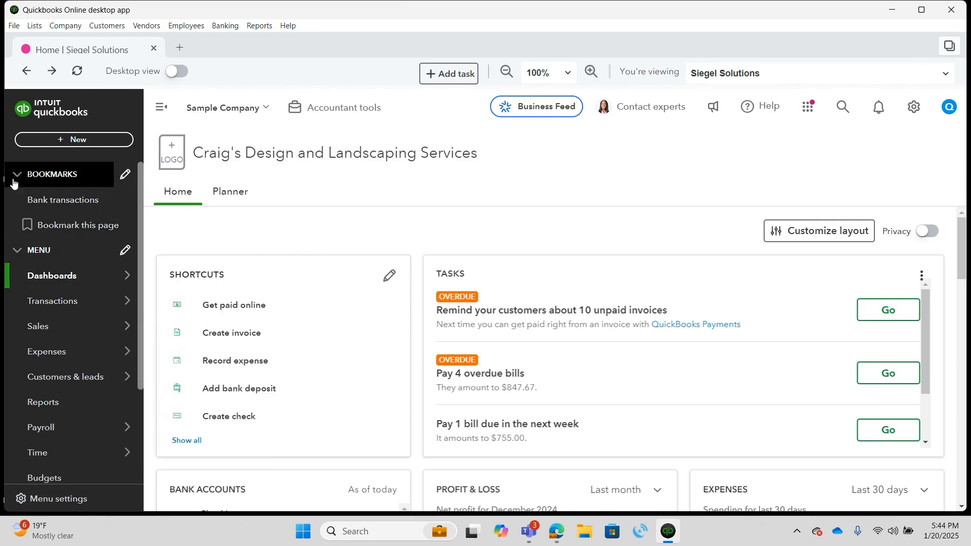
Open the bank transactions awaiting review for the Checking account.
mouse_move(63, 310)
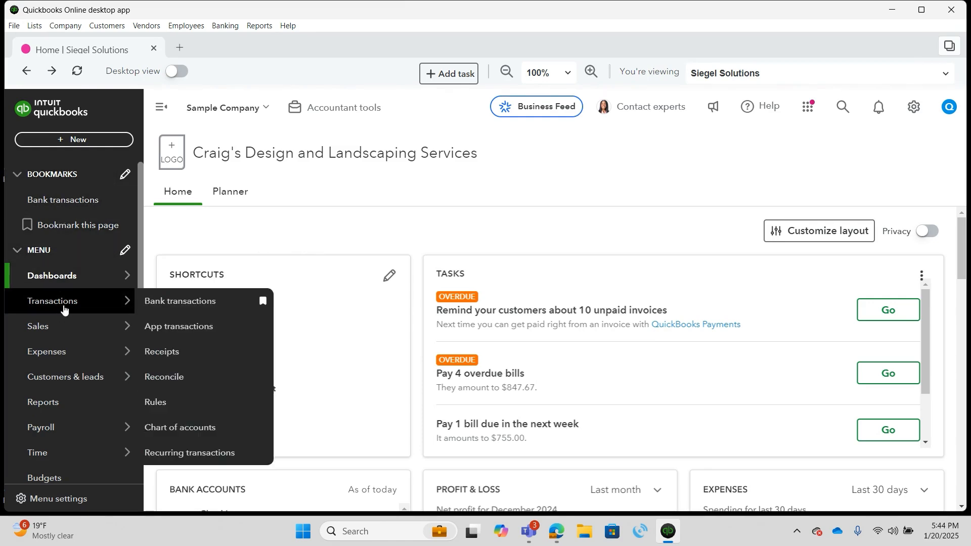
left_click(180, 306)
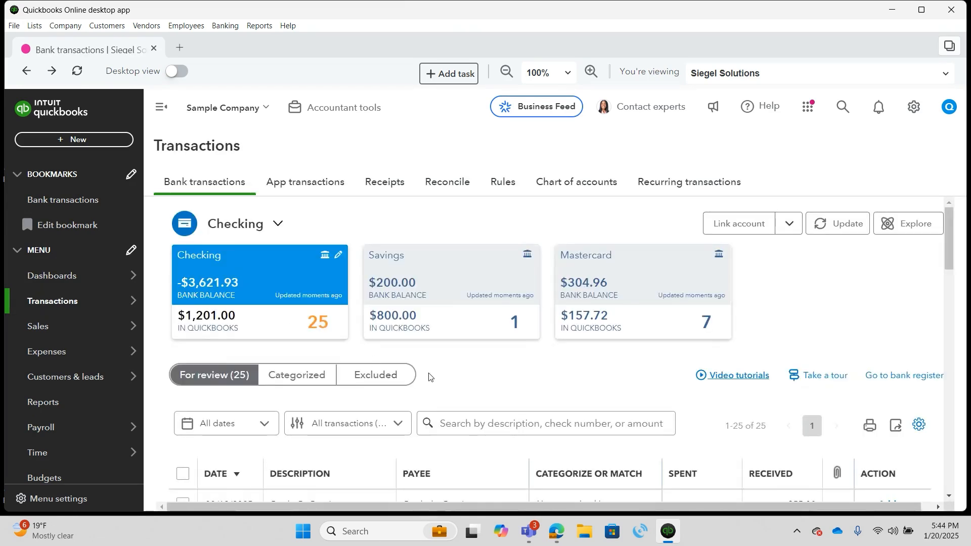
scroll(429, 376, "down", 4)
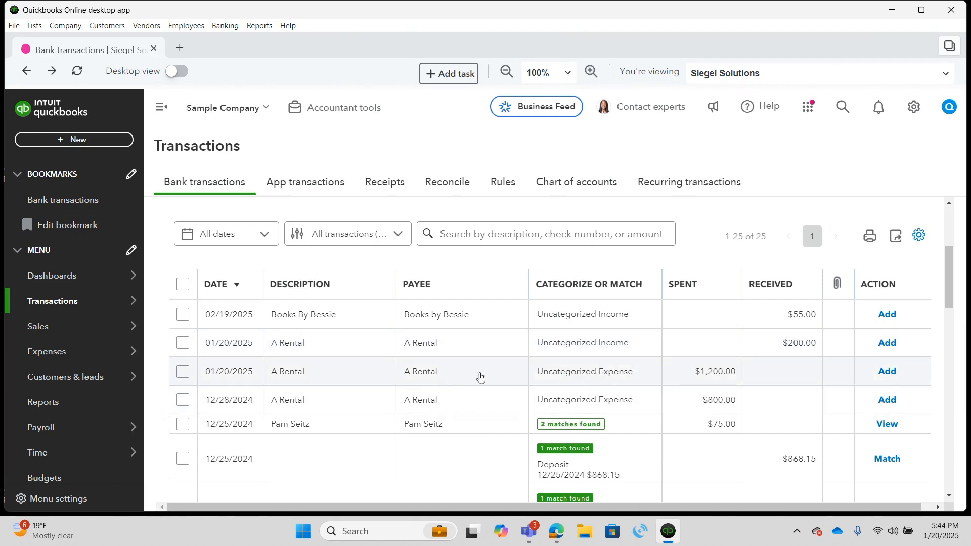
Expand the $1,200.00 A Rental expense and set its account to Equipment Rental under Job Expenses.
left_click(461, 375)
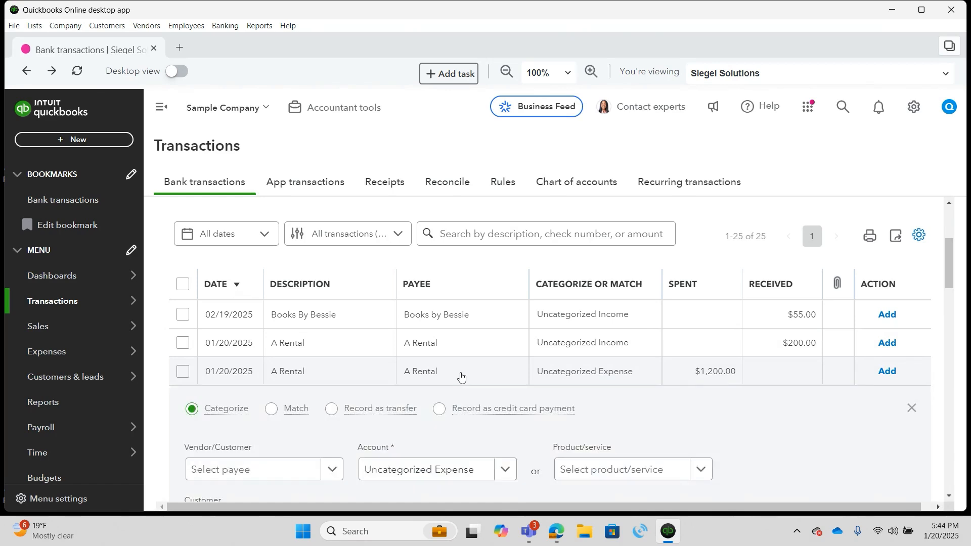
scroll(460, 377, "down", 2)
left_click(486, 347)
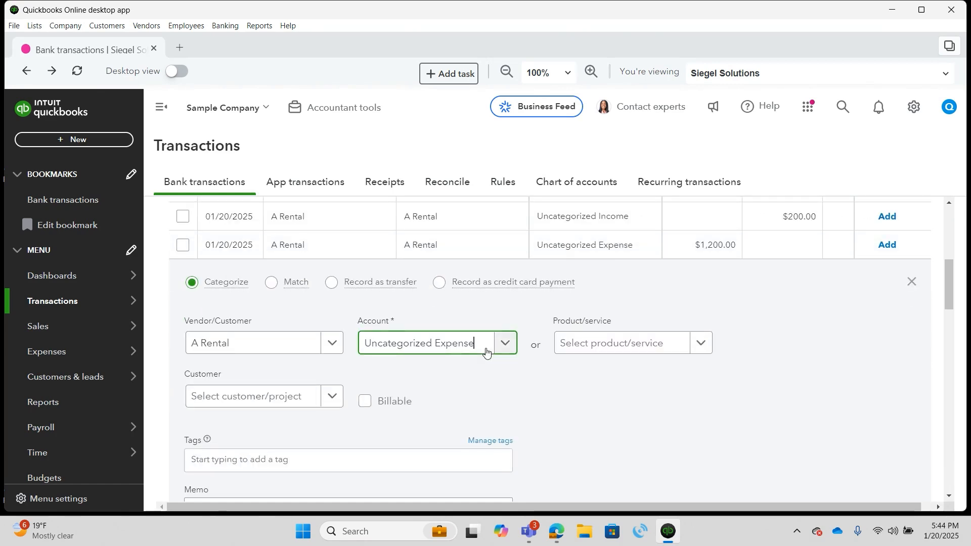
type("rne")
key("BackSpace")
type("ent")
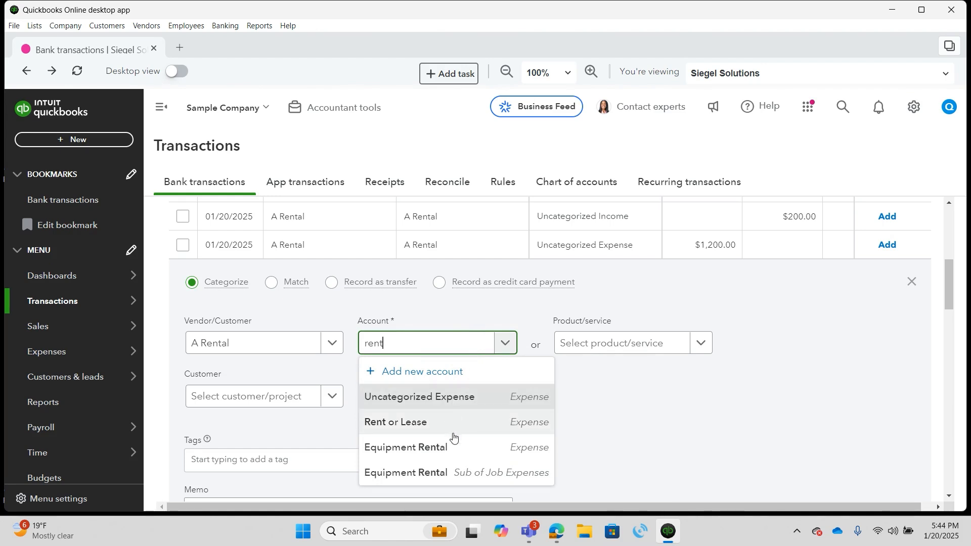
left_click(452, 472)
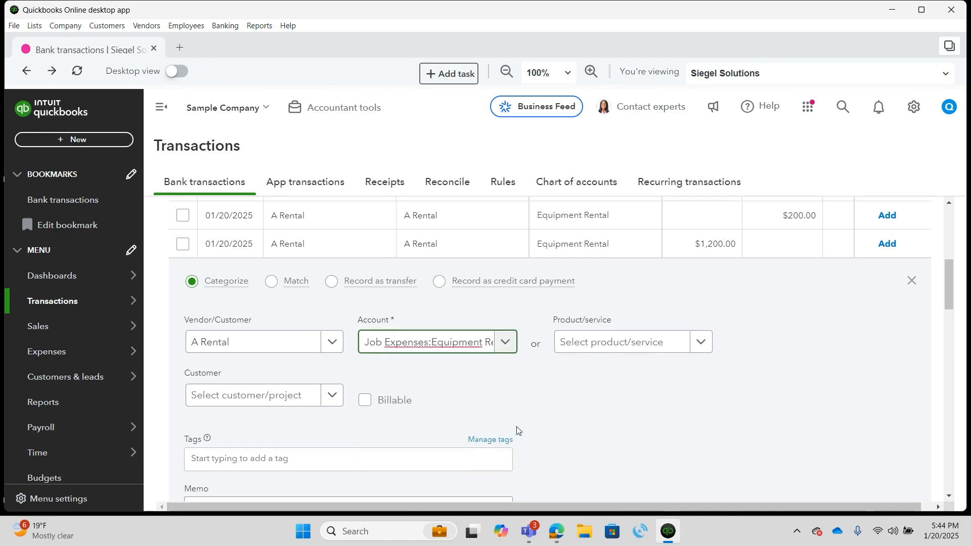
Start a new bank rule from the expanded A Rental expense and name it A Rental.
scroll(449, 401, "down", 3)
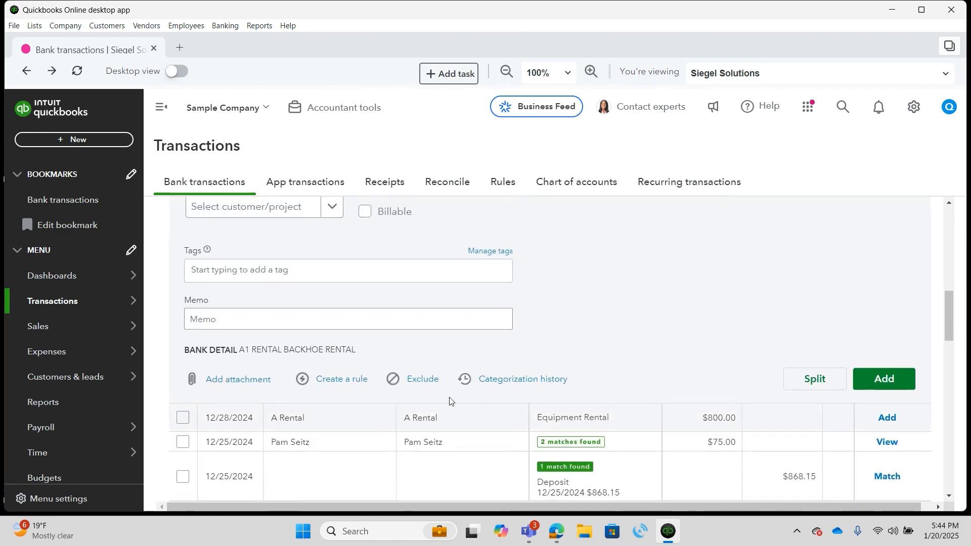
left_click(342, 380)
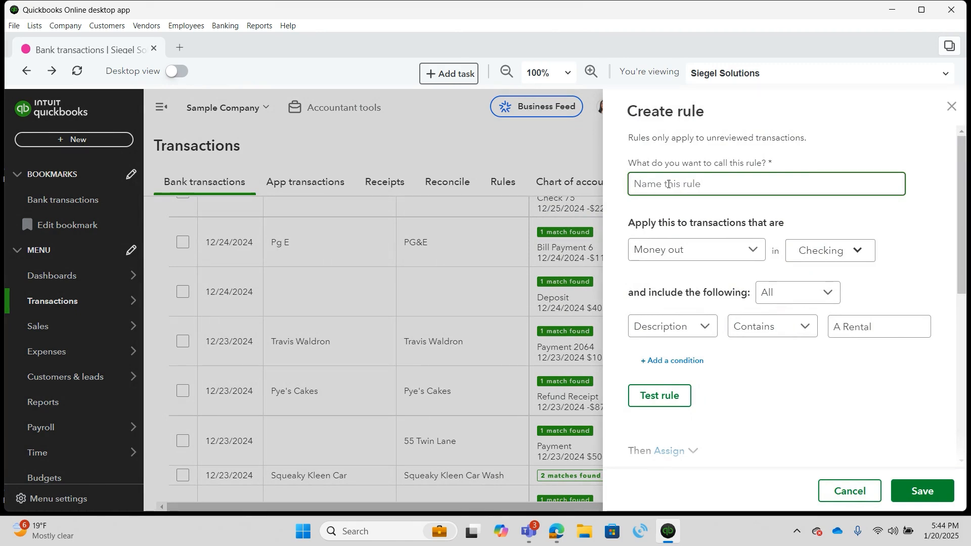
type("A Rental")
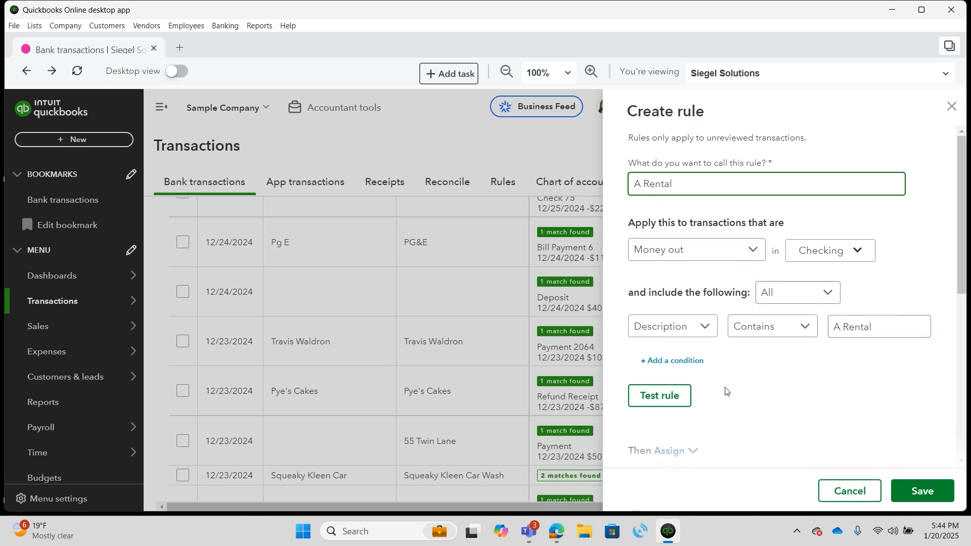
Review the new rule's assignments and turn off Auto-add so matching transactions are not confirmed automatically.
scroll(725, 391, "down", 3)
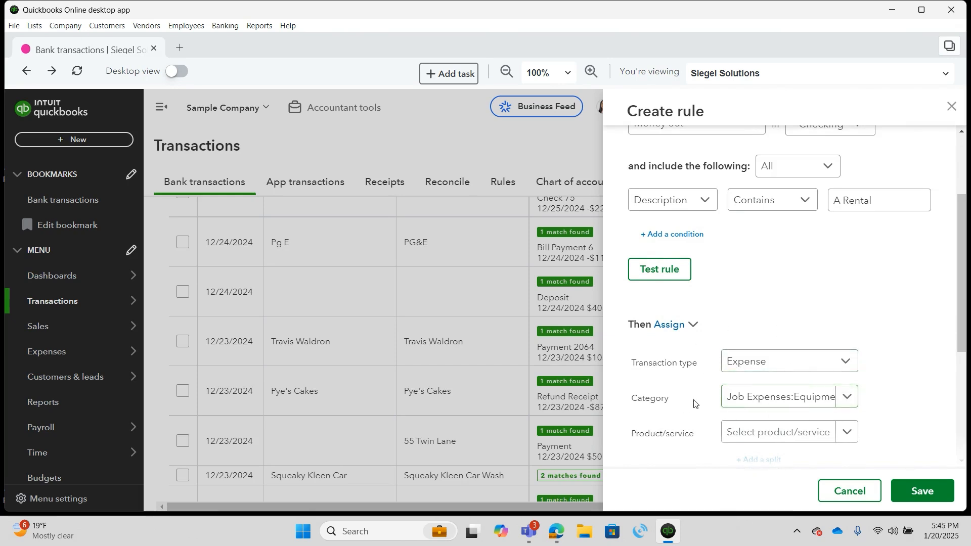
scroll(691, 388, "down", 3)
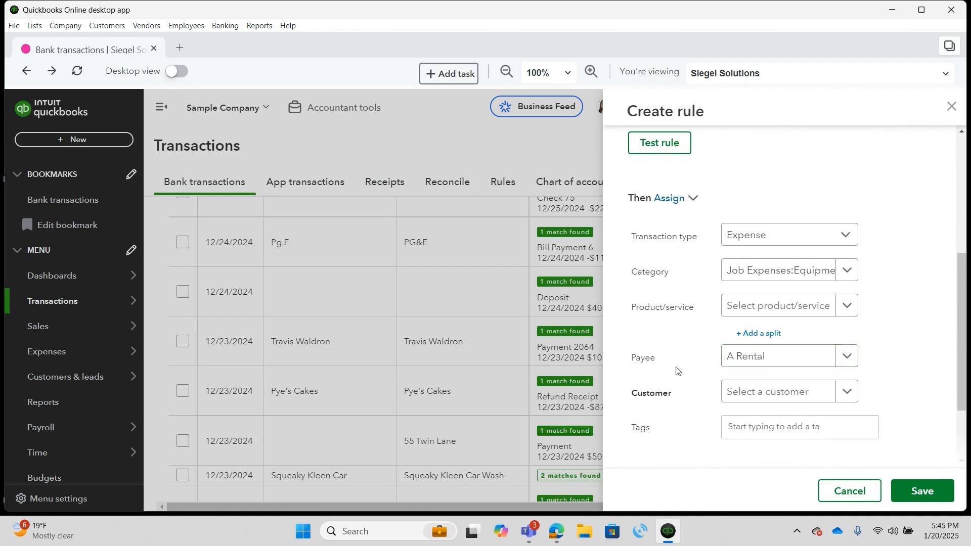
scroll(678, 374, "down", 2)
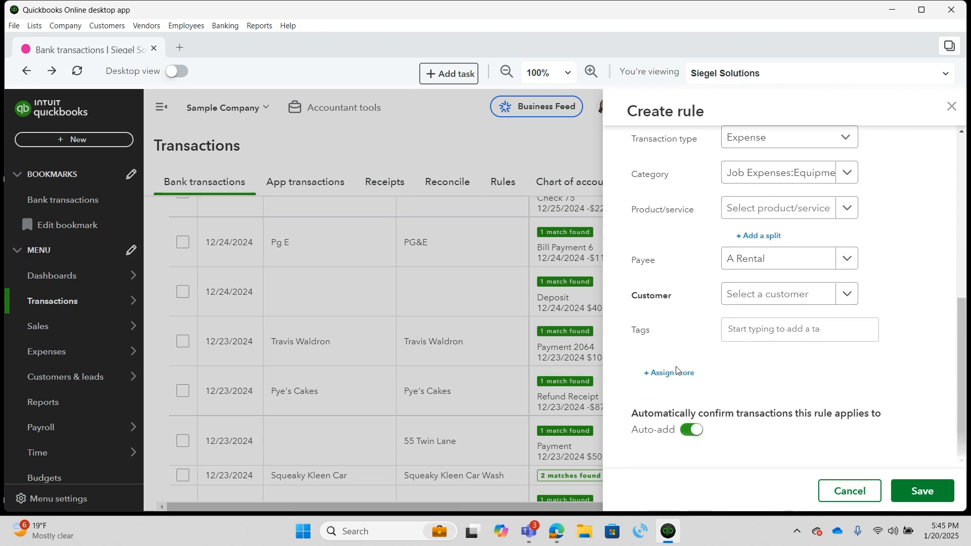
left_click(688, 431)
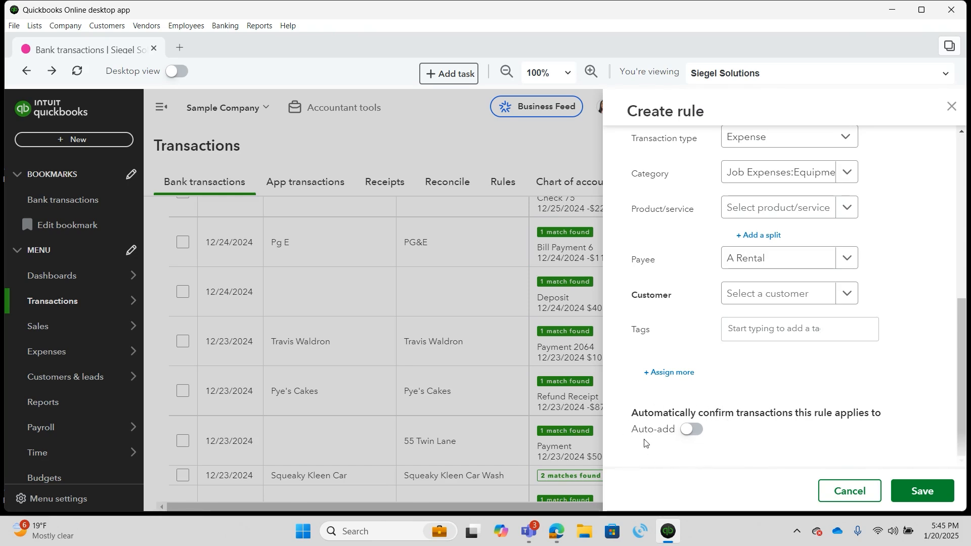
Test the A Rental rule against the unreviewed transactions and save it.
scroll(654, 301, "up", 4)
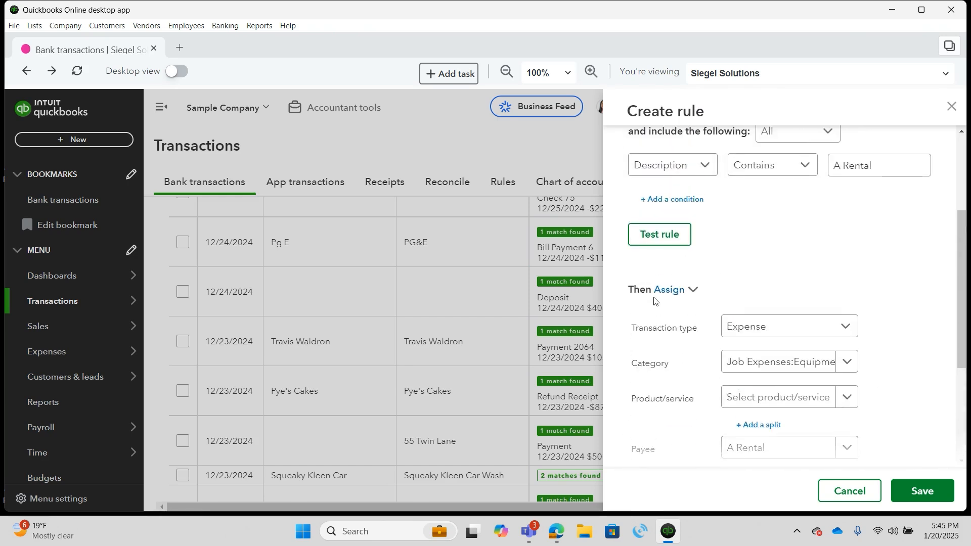
left_click(652, 241)
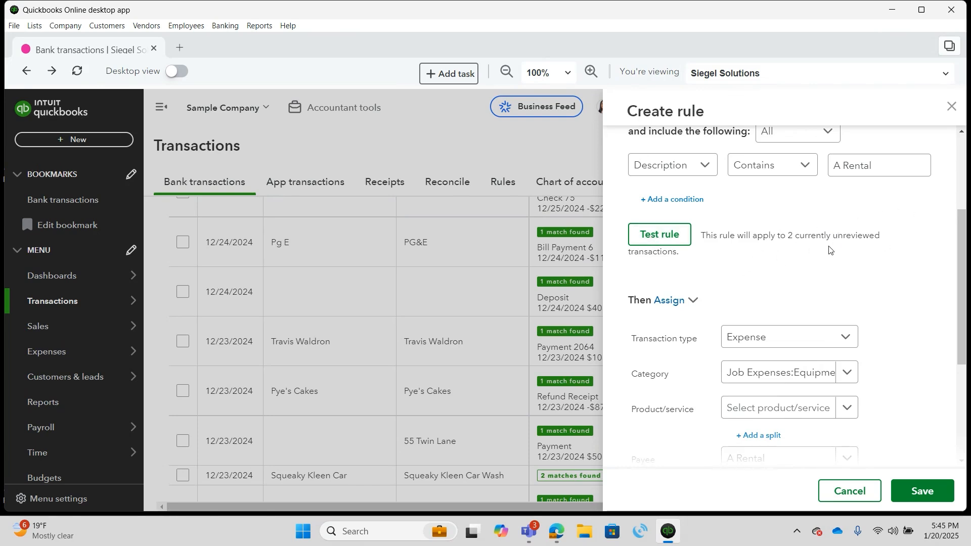
left_click(922, 495)
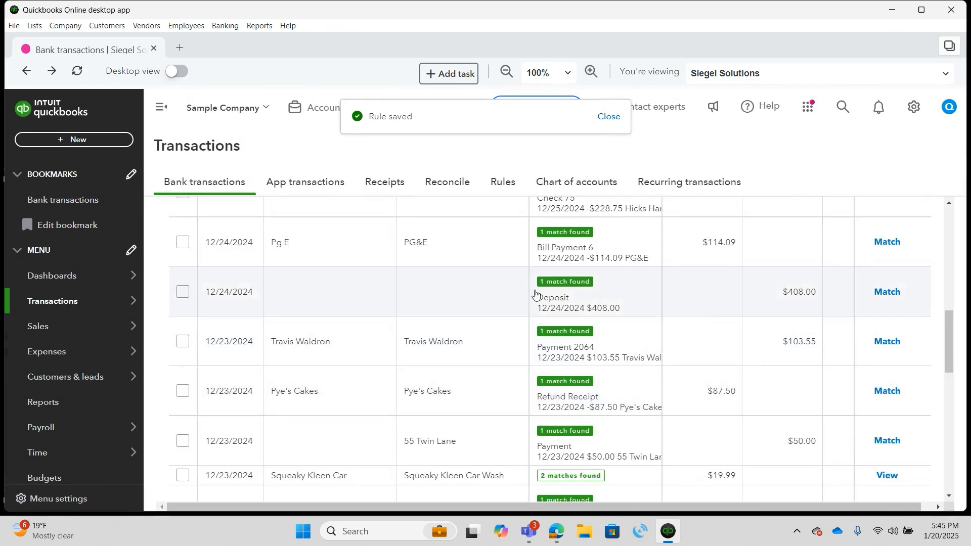
Copy the A Rental rule from the list of bank rules and apply the copy to Money in transactions.
scroll(536, 294, "up", 3)
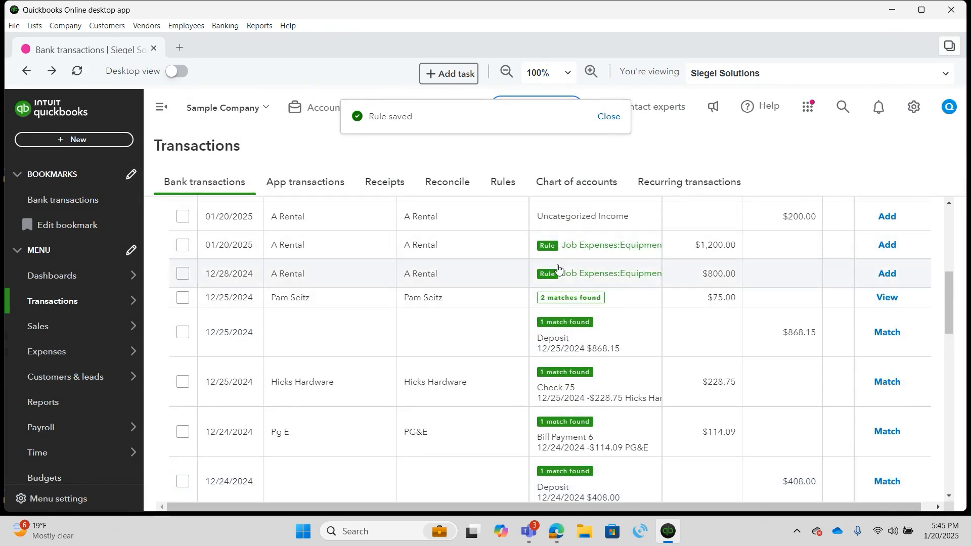
scroll(697, 282, "up", 2)
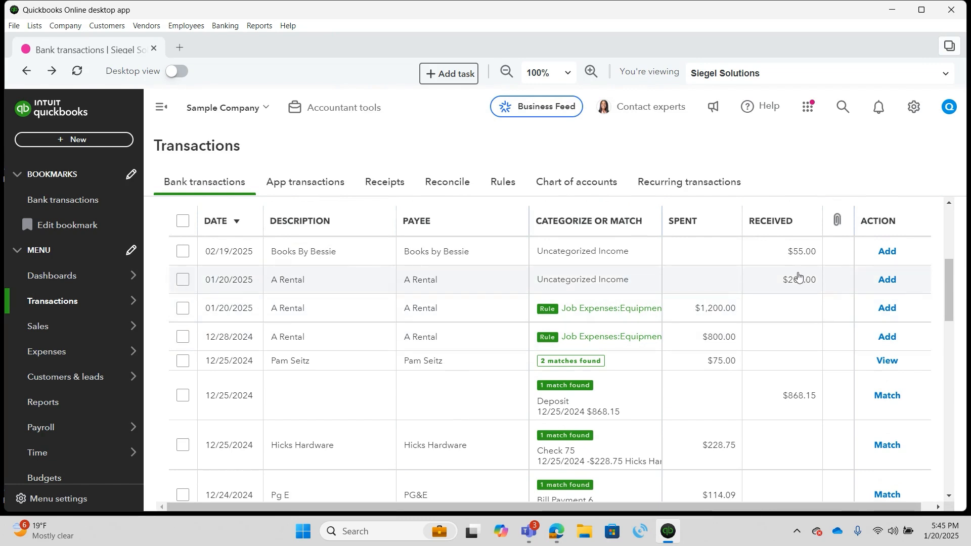
scroll(698, 306, "up", 2)
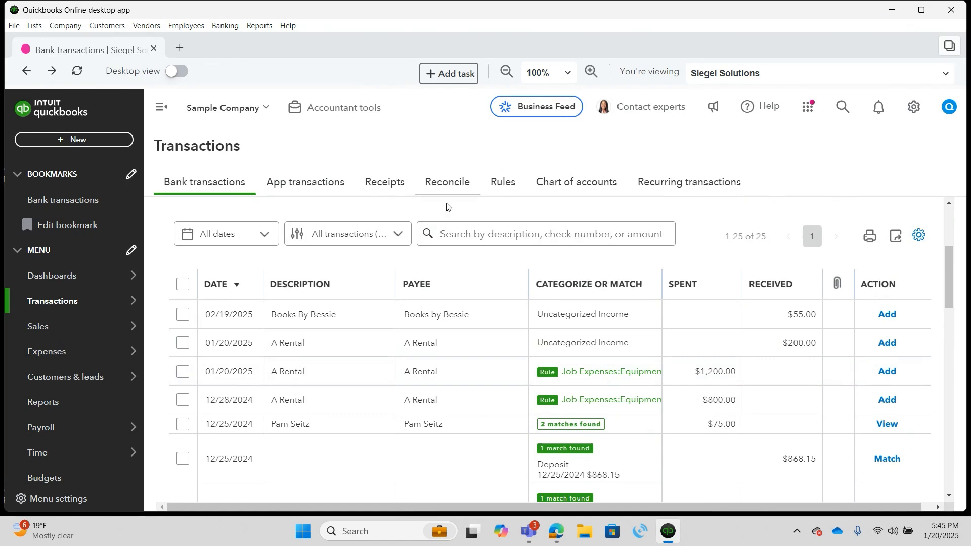
left_click(509, 186)
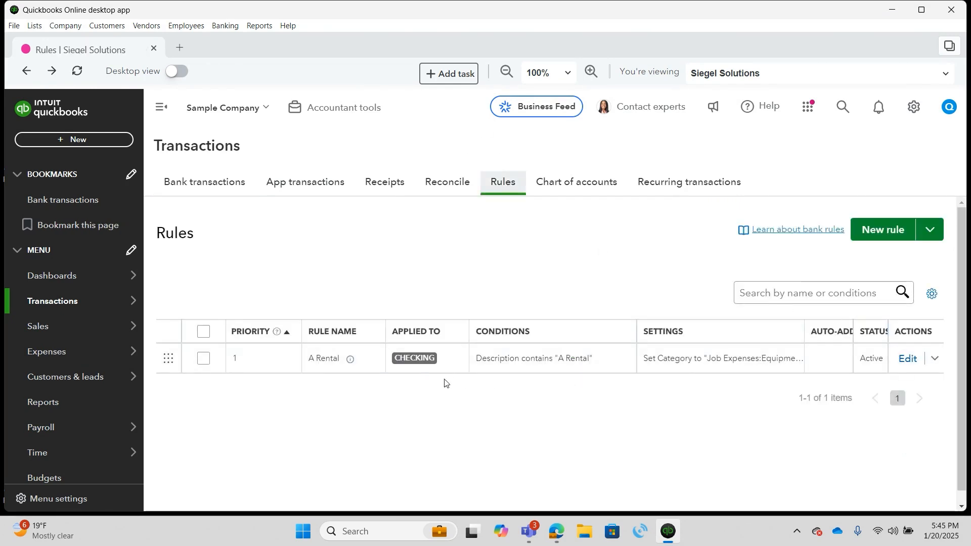
left_click(934, 360)
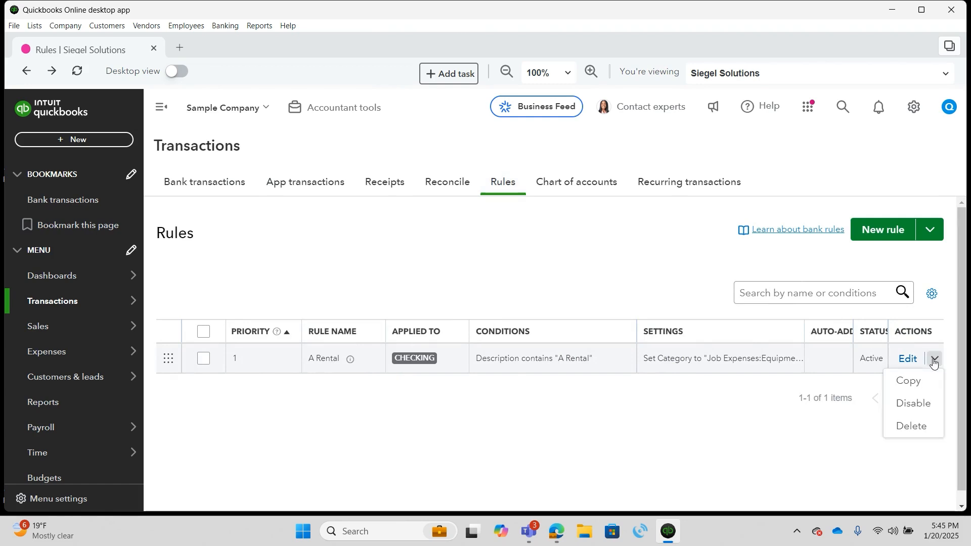
left_click(908, 387)
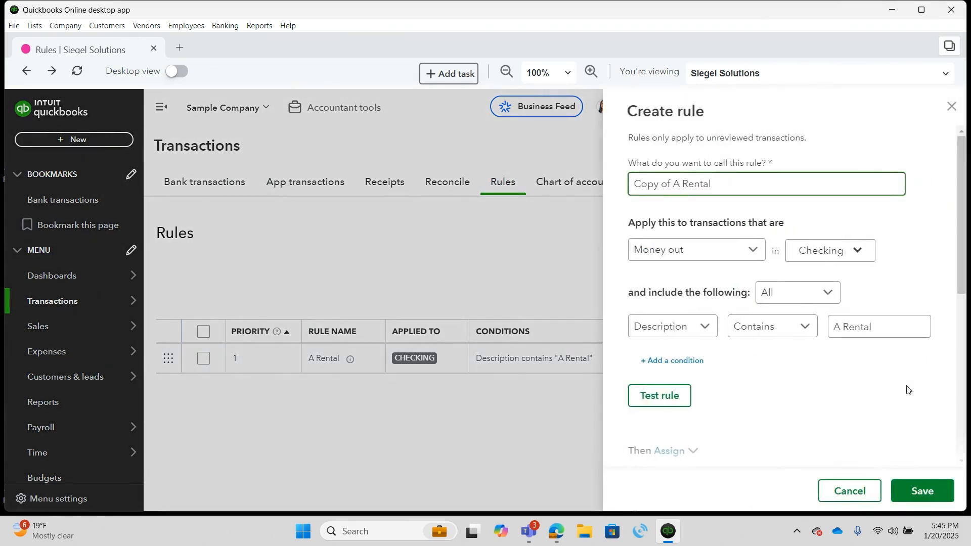
left_click(706, 256)
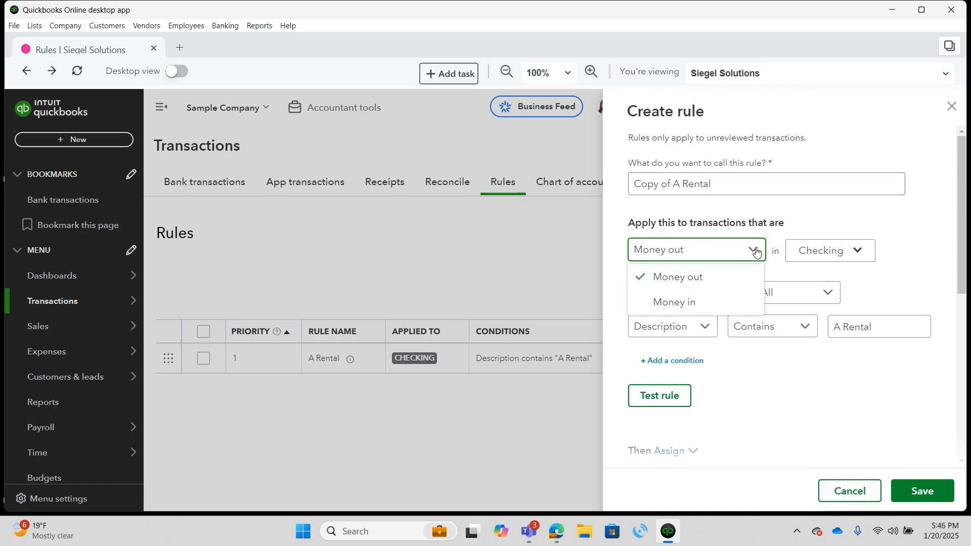
left_click(708, 303)
Rename the copied rule A Rental Returns and save it.
left_click(670, 184)
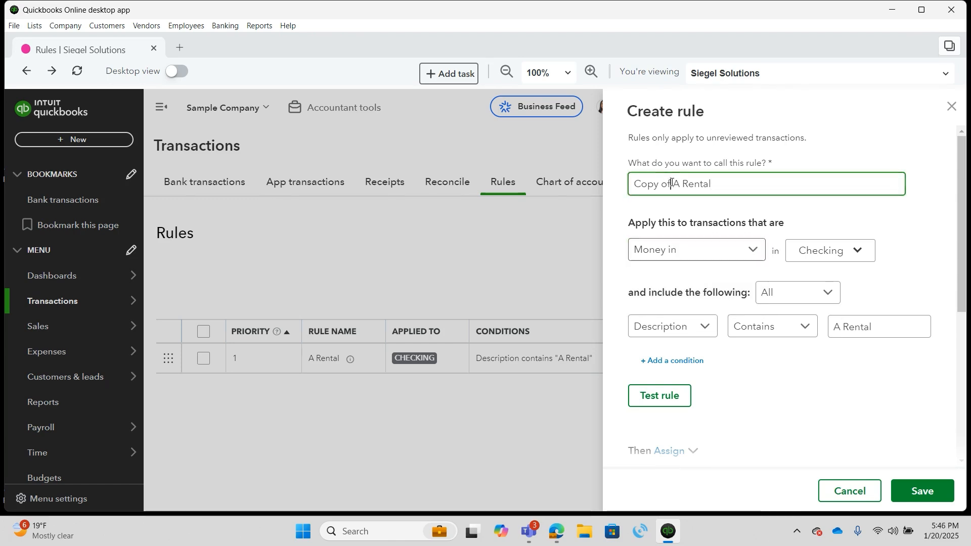
key("BackSpace")
key("BackSpace")
key("BackSpace")
key("BackSpace")
key("BackSpace")
key("BackSpace")
key("BackSpace")
key("BackSpace")
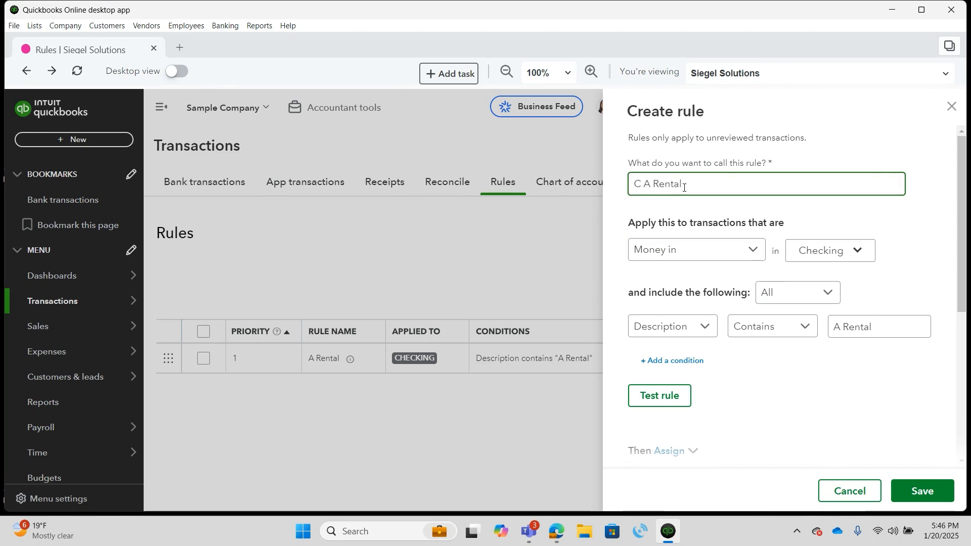
type("Returns")
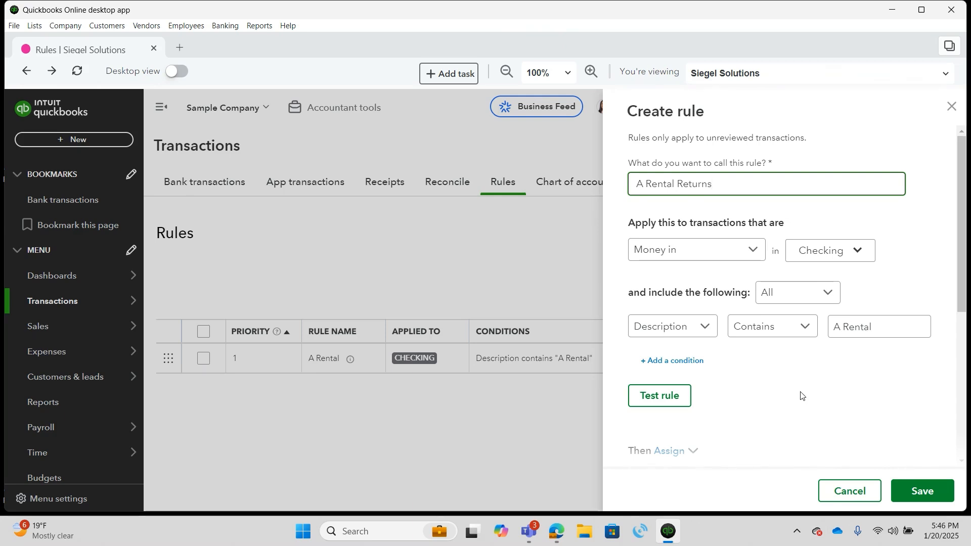
left_click(927, 495)
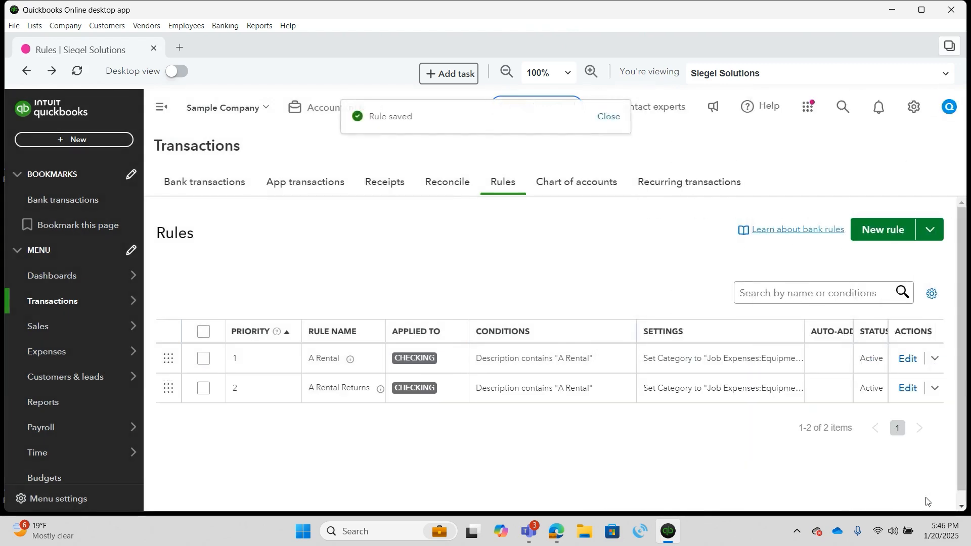
Return to the bank transactions and add the $200.00 A Rental receipt with its rule-assigned category.
left_click(225, 184)
scroll(521, 386, "down", 3)
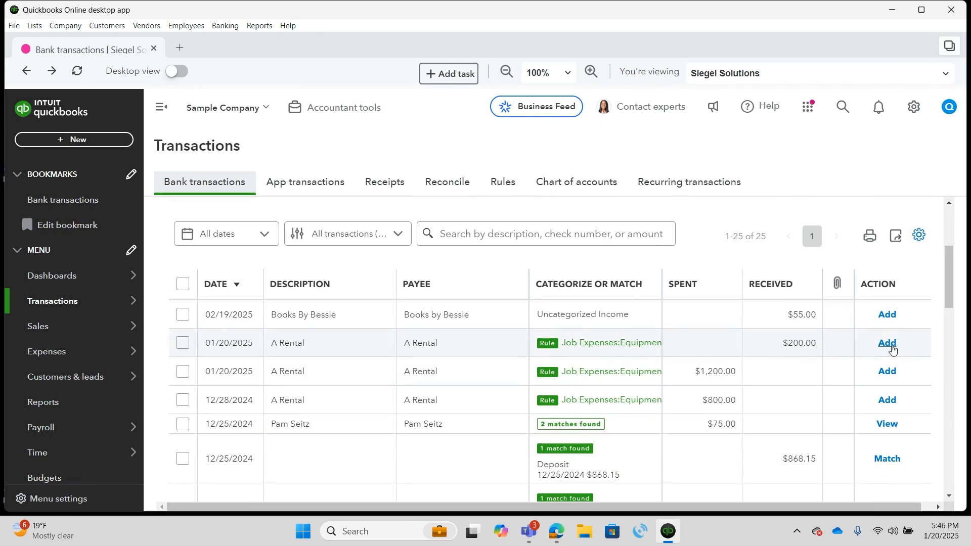
left_click(888, 343)
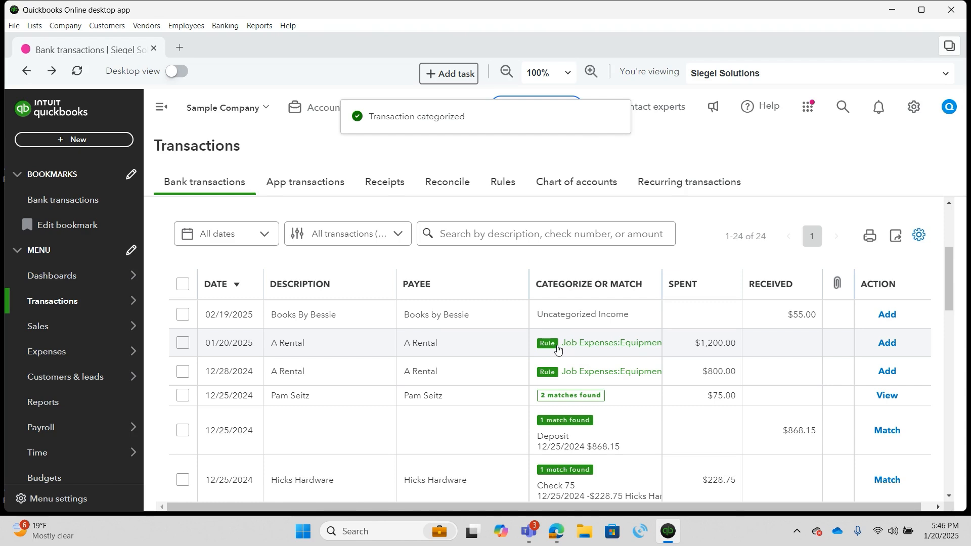
Expand the $1,200.00 A Rental expense and examine its categorization details and the rule applied to it.
left_click(557, 349)
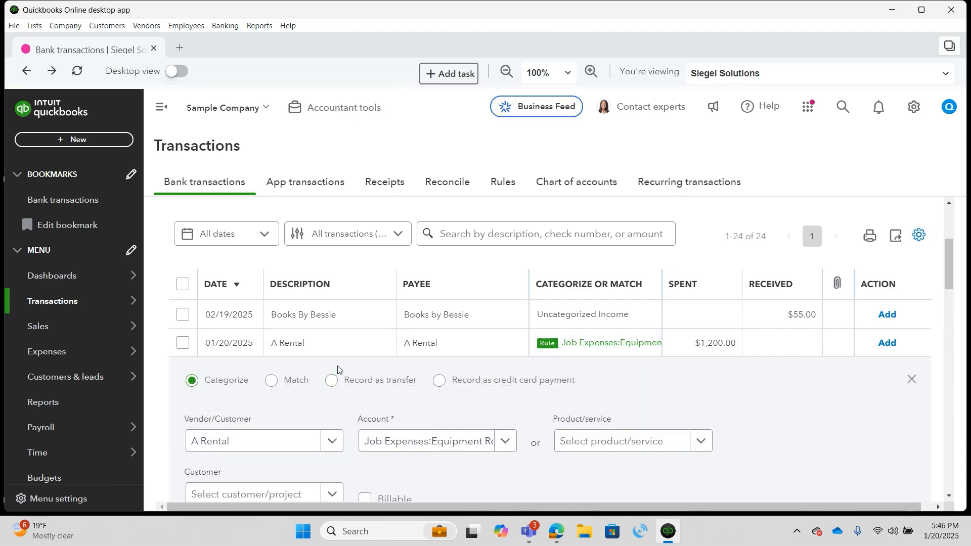
scroll(420, 349, "down", 3)
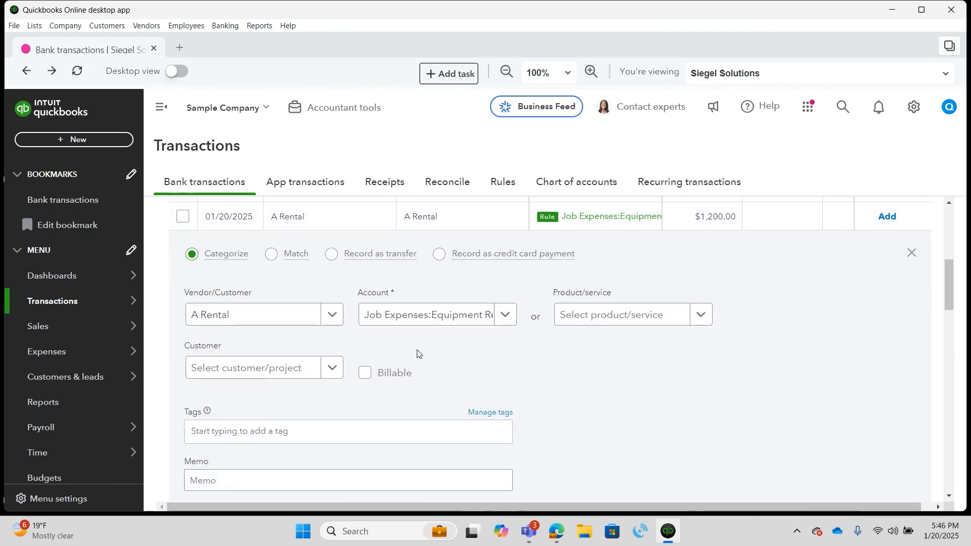
scroll(428, 257, "up", 5)
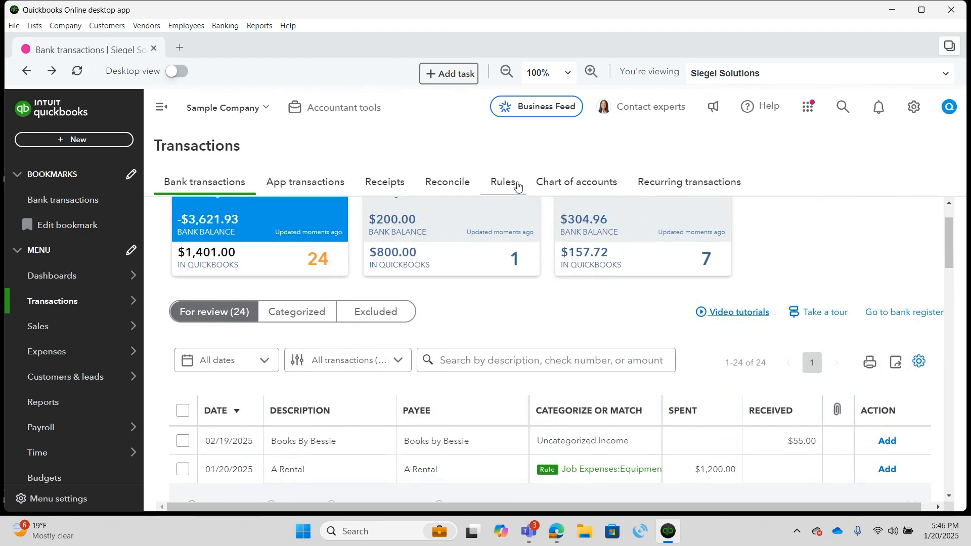
scroll(412, 444, "down", 3)
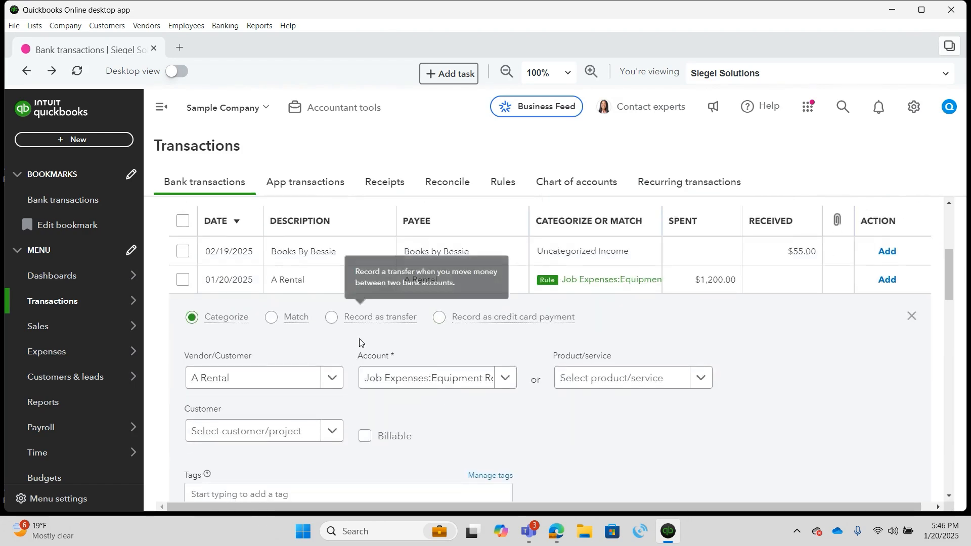
scroll(354, 364, "down", 2)
scroll(334, 421, "down", 3)
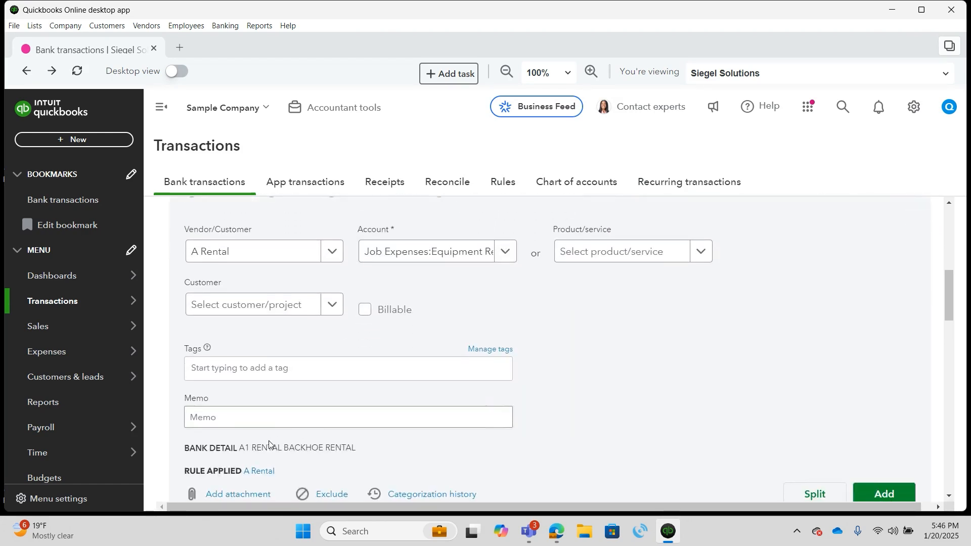
Open the rule applied to the $1,200.00 A Rental expense and make it include transactions meeting Any condition.
left_click(263, 346)
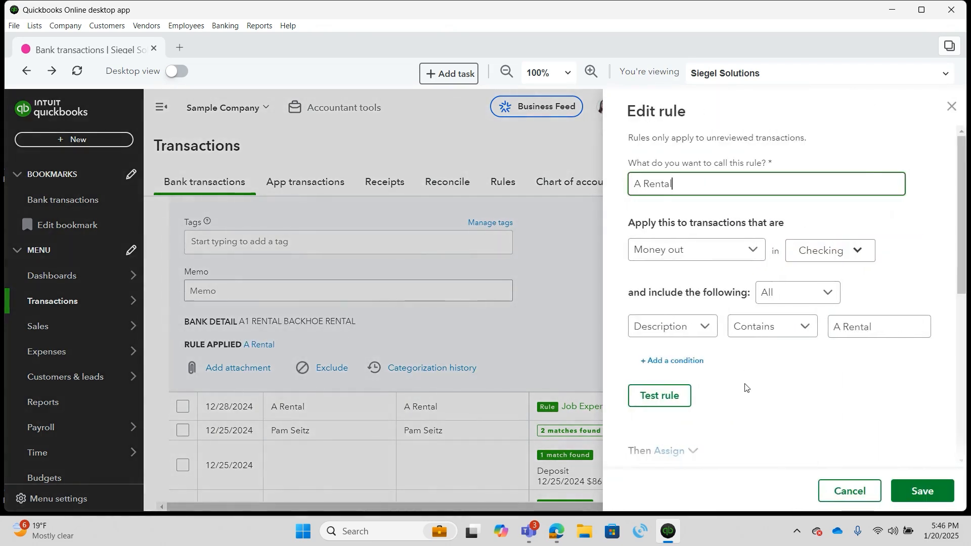
left_click(827, 298)
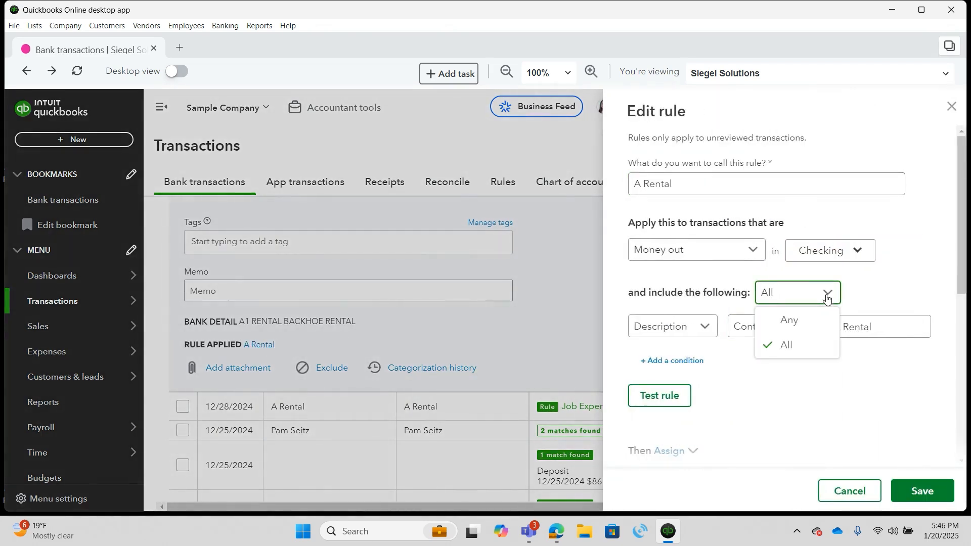
left_click(807, 322)
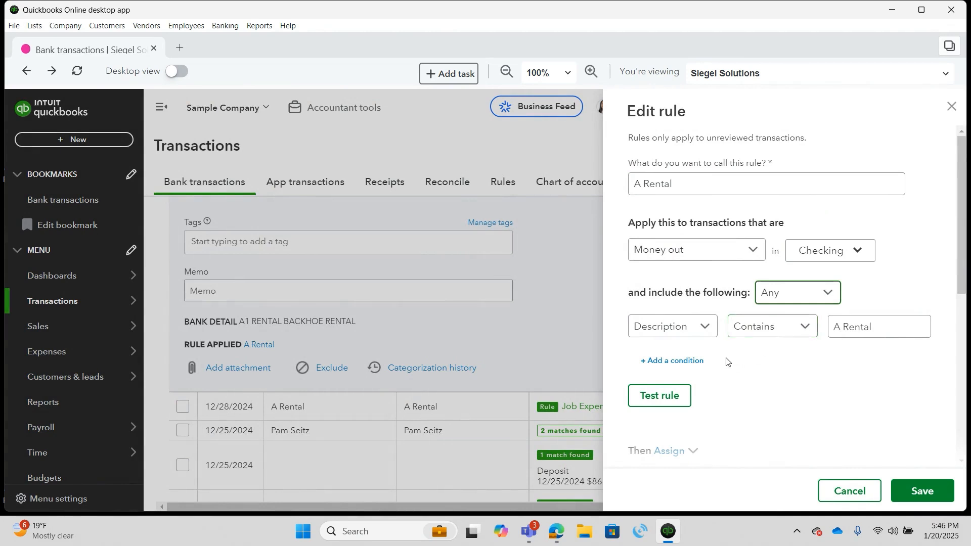
Add a second condition to the A Rental rule for descriptions that contain ARental, and save the rule.
left_click(686, 361)
left_click(871, 366)
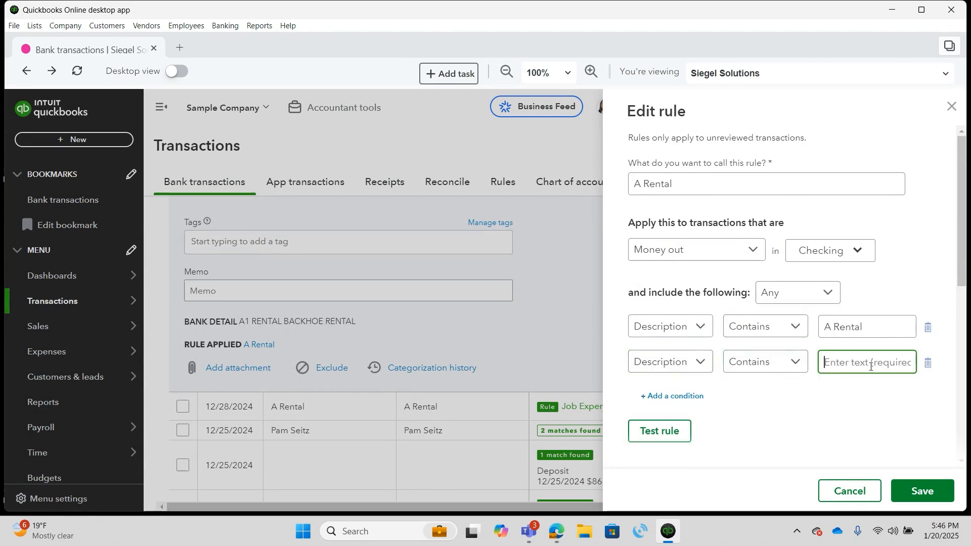
type("ARental")
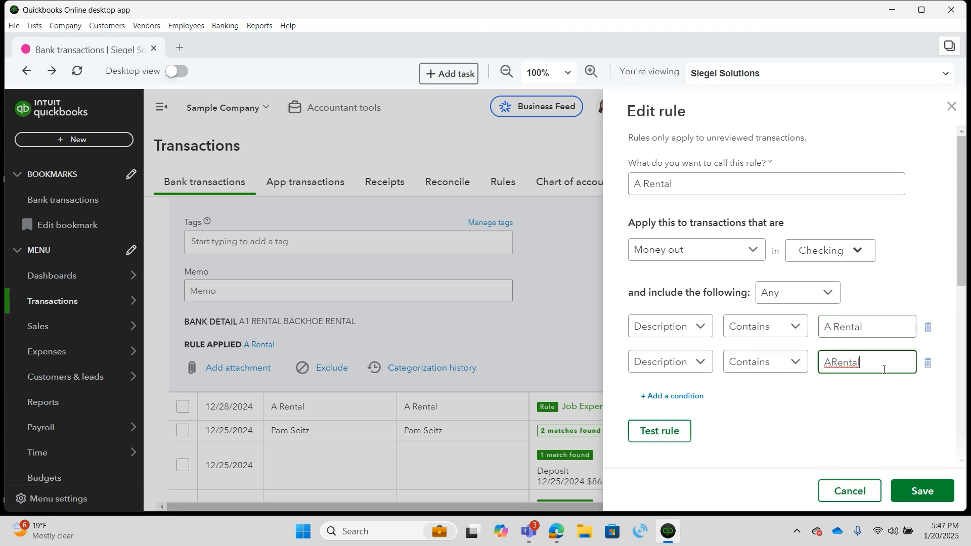
scroll(732, 406, "down", 5)
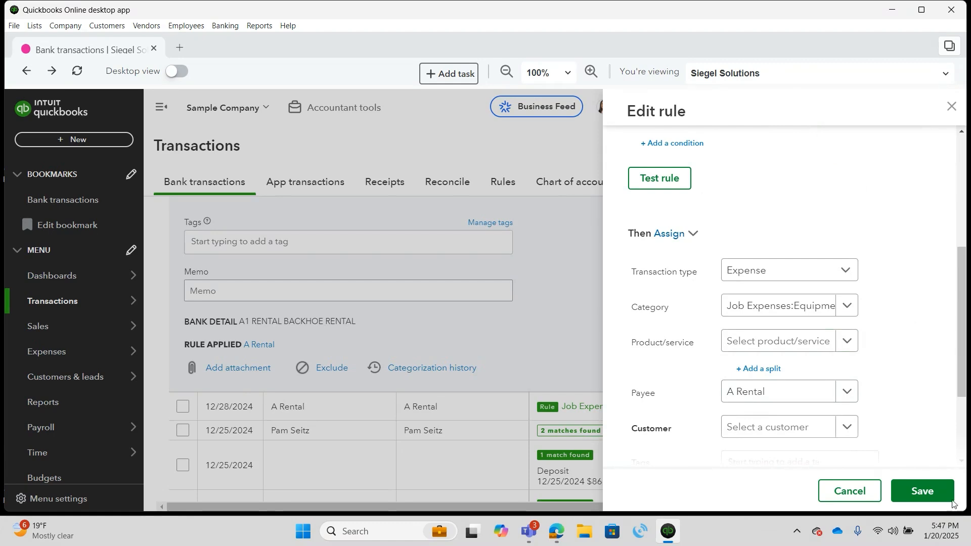
left_click(929, 498)
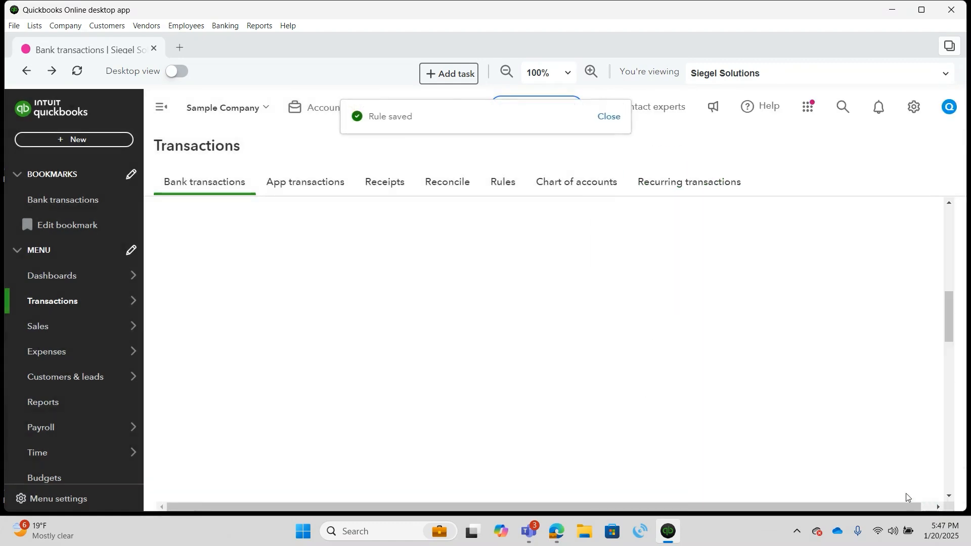
Expand the $55.00 Books By Bessie deposit and set its account to Services.
scroll(590, 387, "up", 4)
scroll(590, 387, "up", 4)
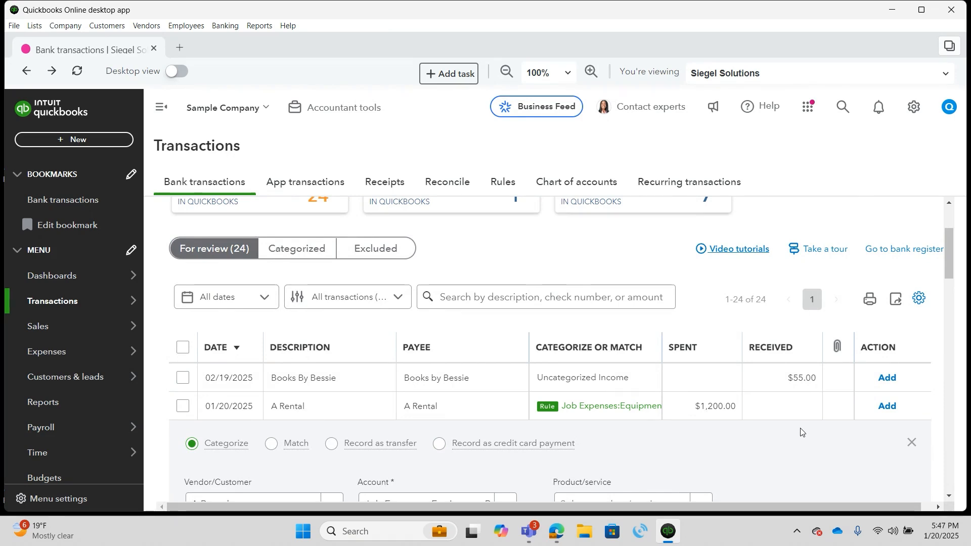
left_click(436, 382)
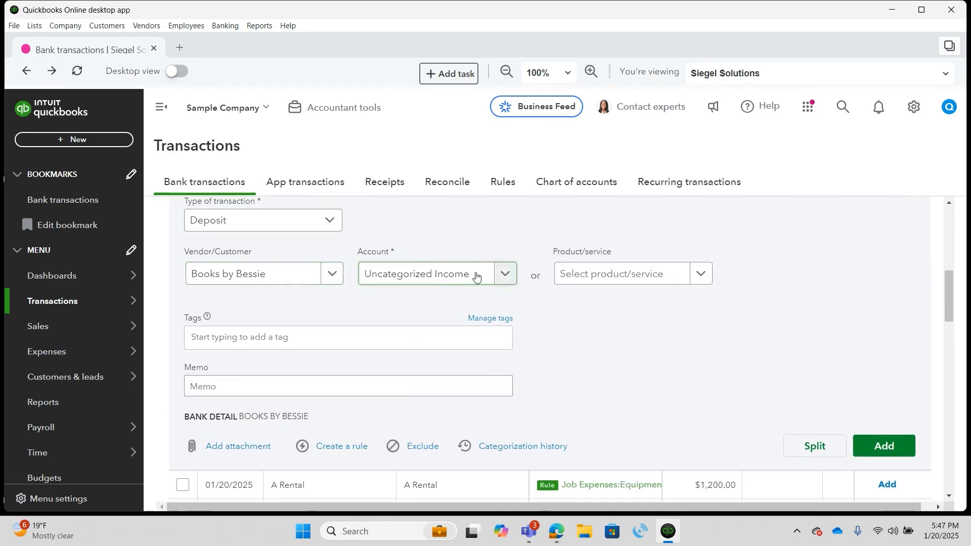
left_click(501, 277)
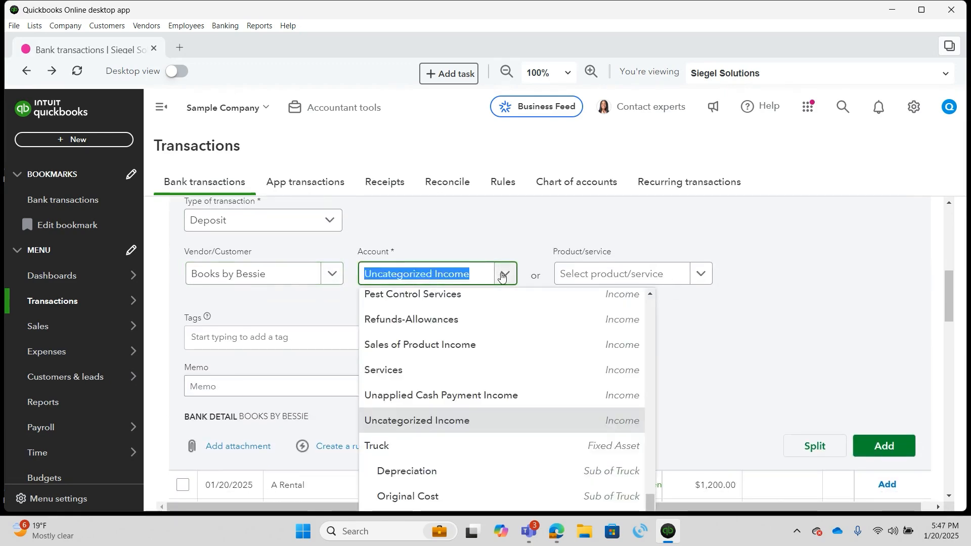
left_click(436, 374)
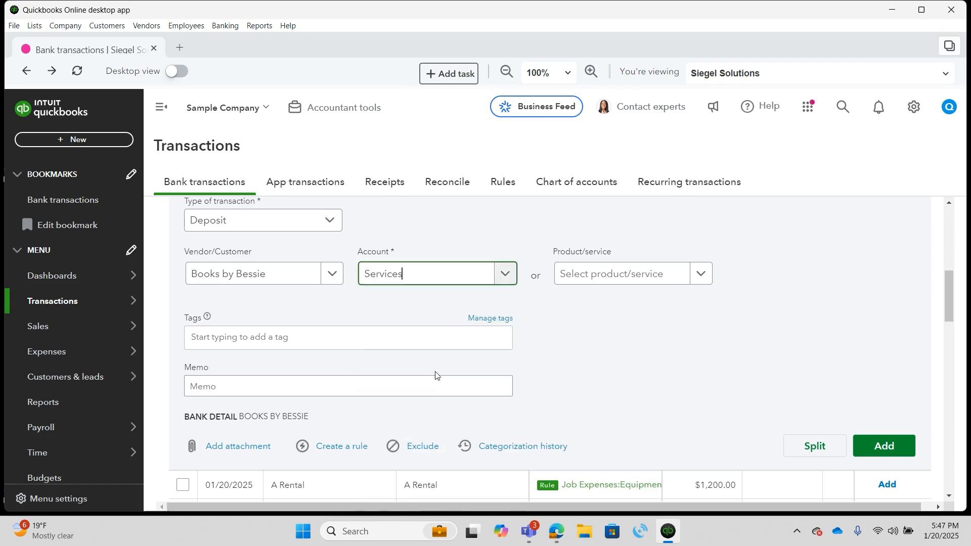
Create a rule from the Books By Bessie deposit named Bessie Books, test it, and save it.
left_click(339, 447)
type("Bessie Books")
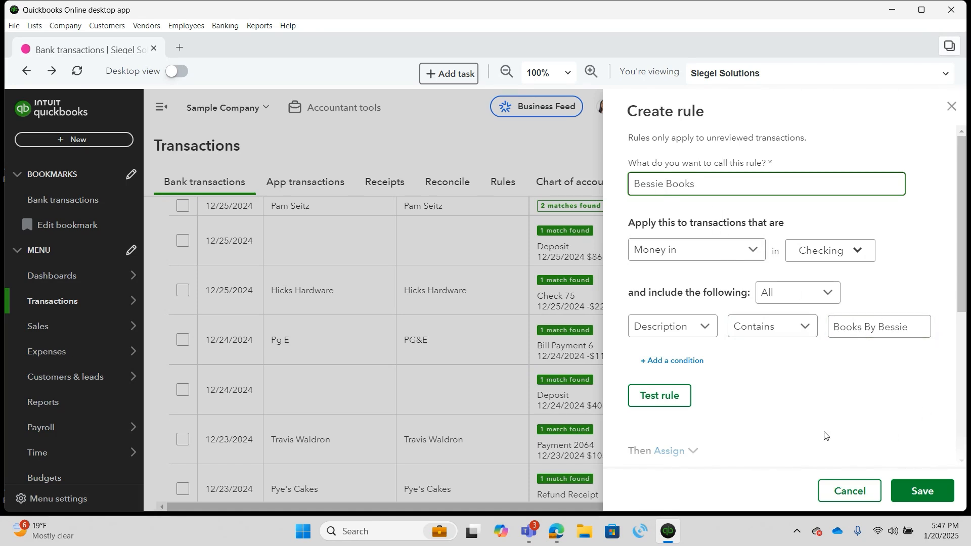
scroll(750, 402, "down", 5)
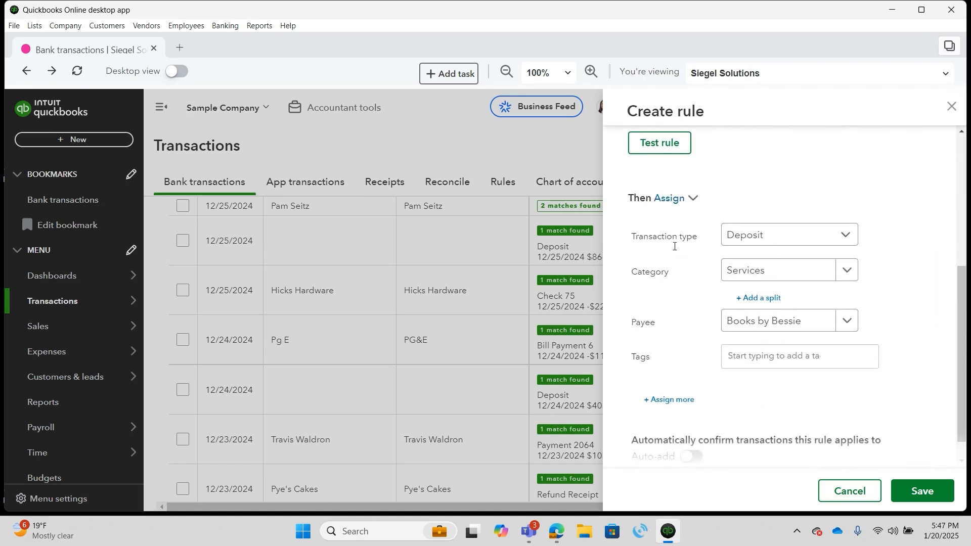
scroll(665, 228, "up", 2)
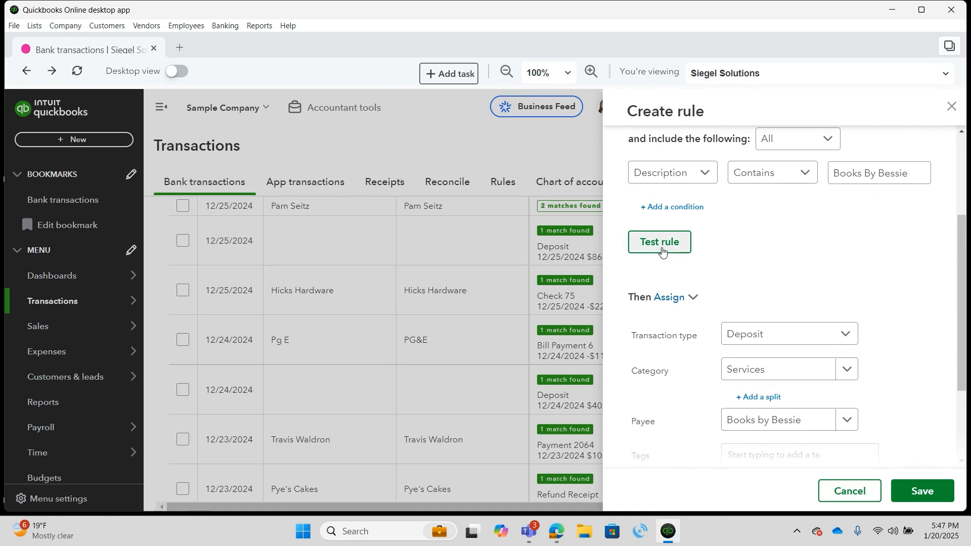
left_click(660, 249)
left_click(922, 490)
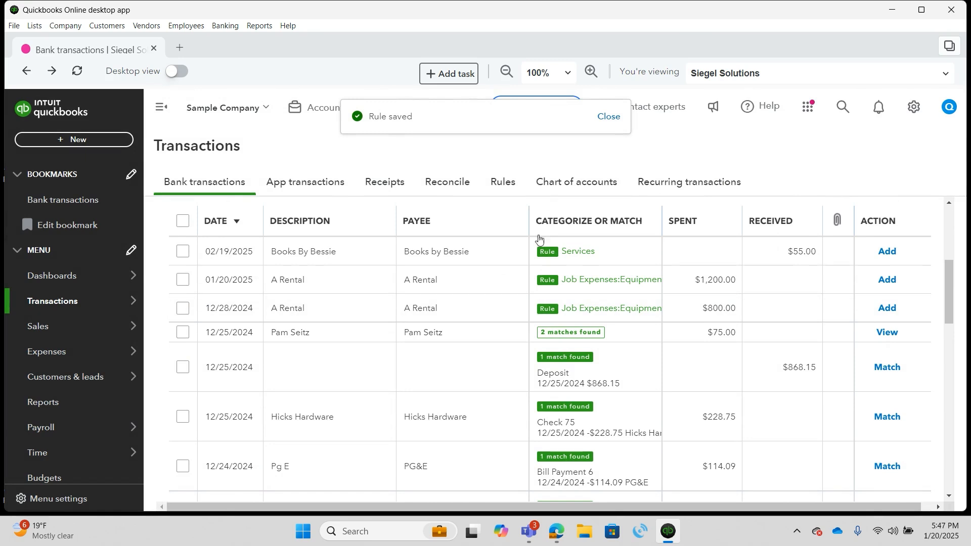
Add the $55.00 Books By Bessie deposit and the $1,200.00 and $800.00 A Rental expenses with their rule-assigned categories.
scroll(530, 317, "up", 1)
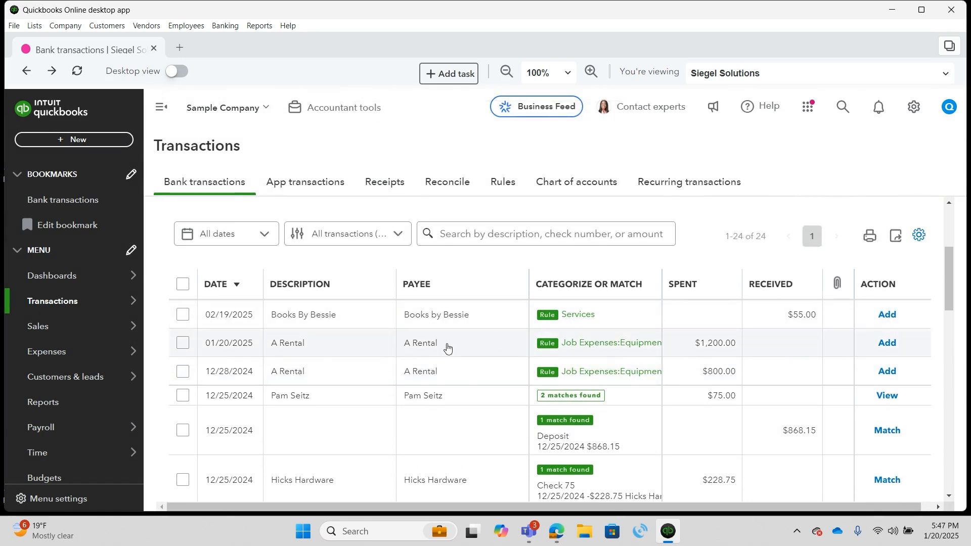
left_click(880, 317)
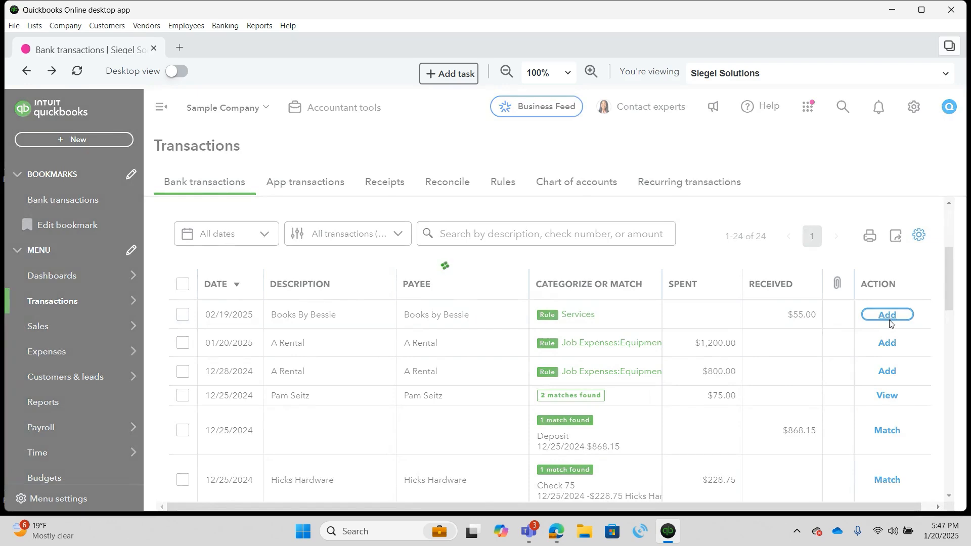
left_click(888, 316)
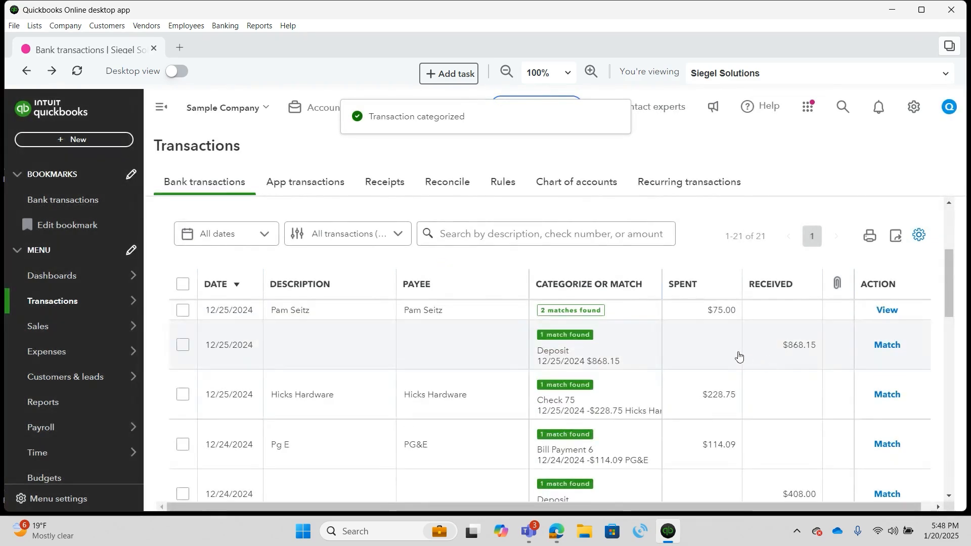
scroll(741, 357, "down", 10)
scroll(734, 354, "down", 5)
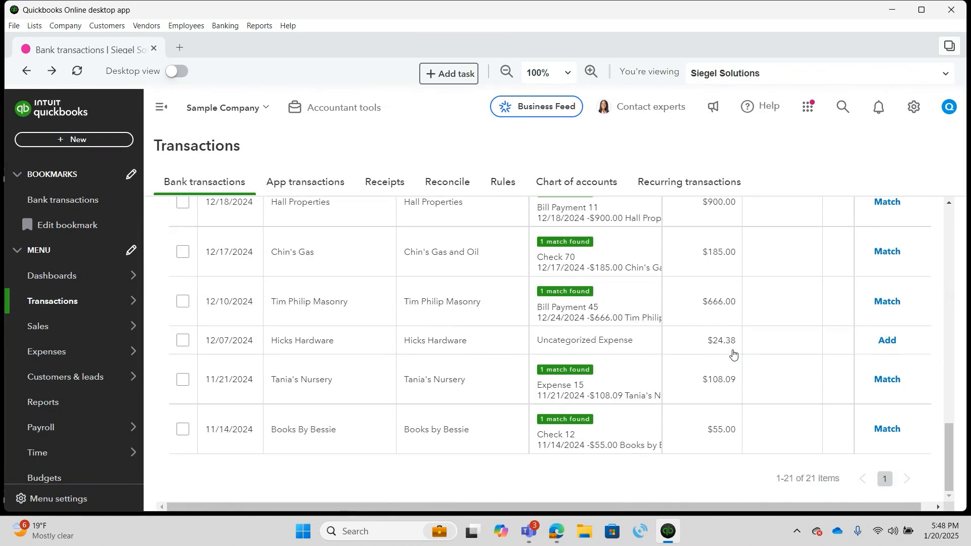
scroll(733, 354, "up", 15)
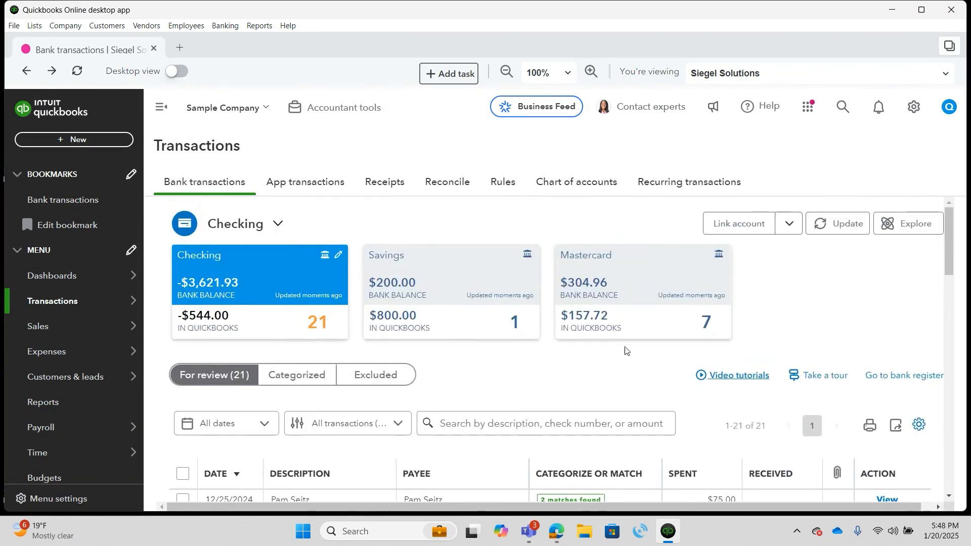